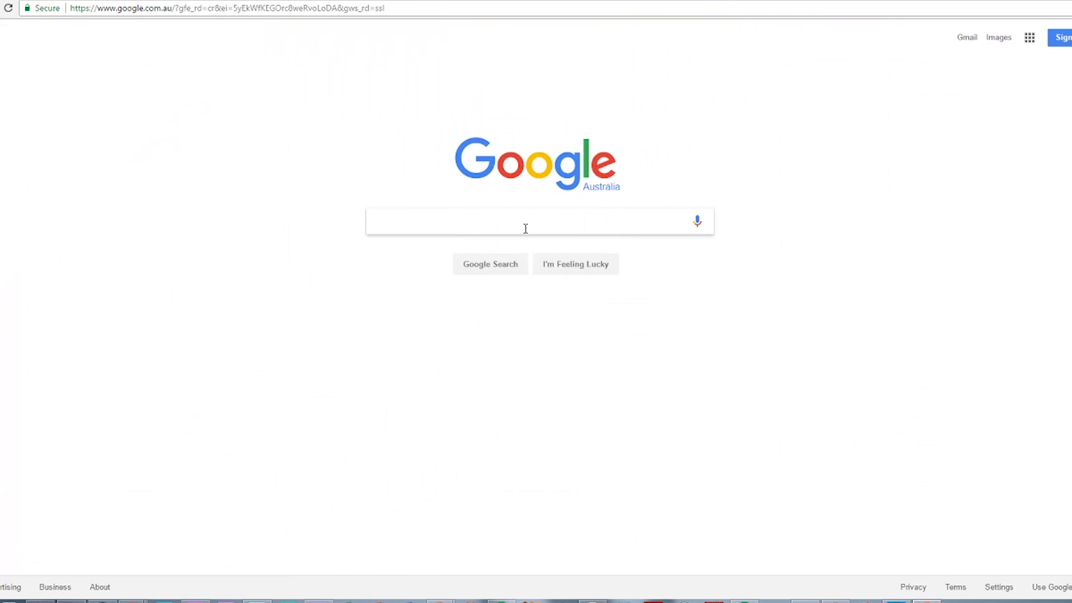
Search Google for ninite.com and open the Ninite site from the top result.
type("ninkte.c")
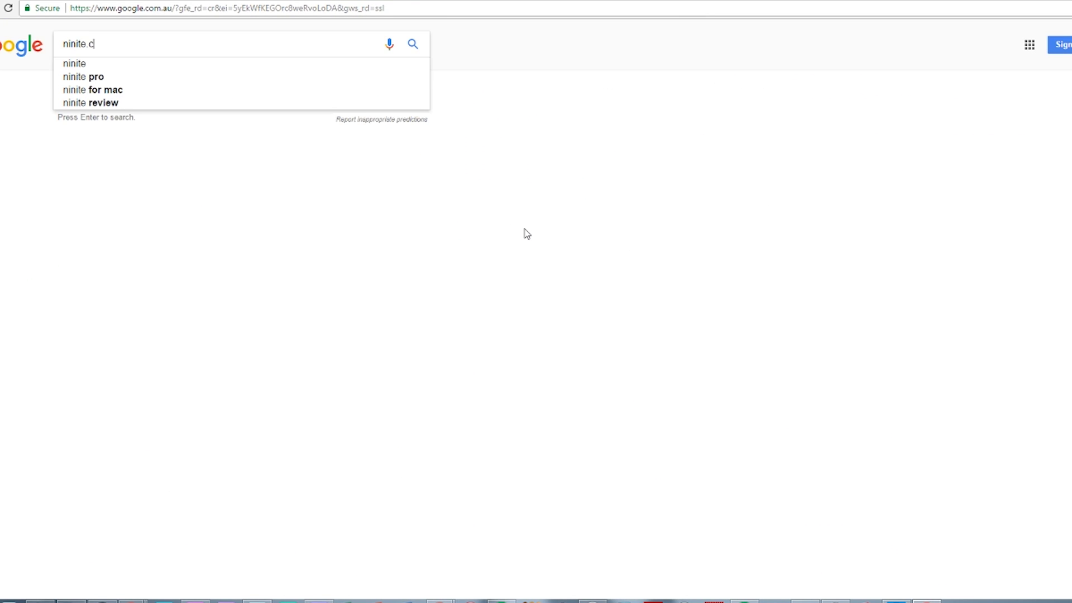
type("om")
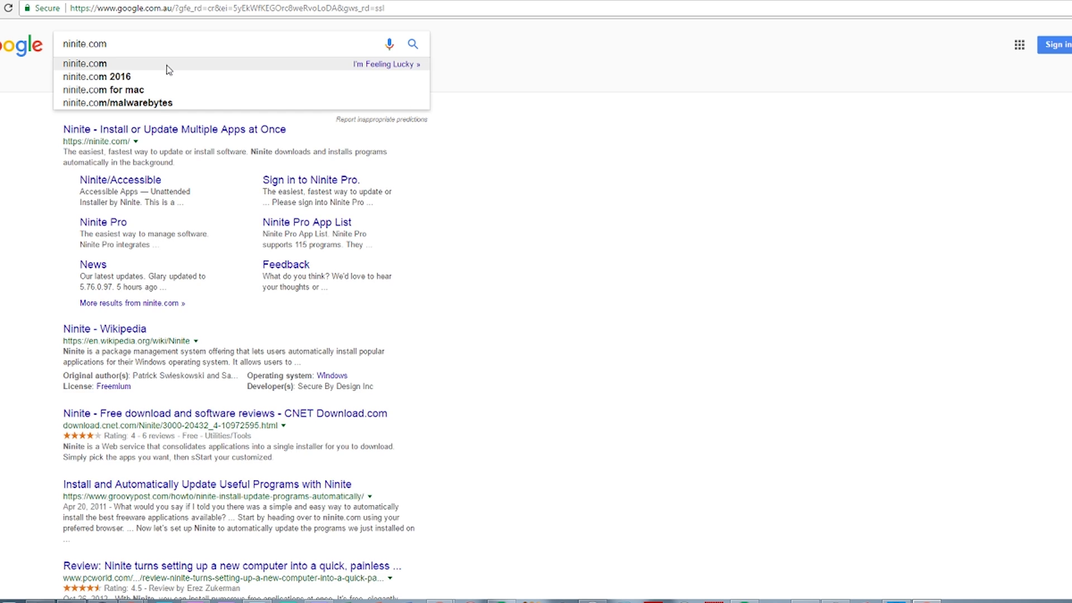
left_click(106, 134)
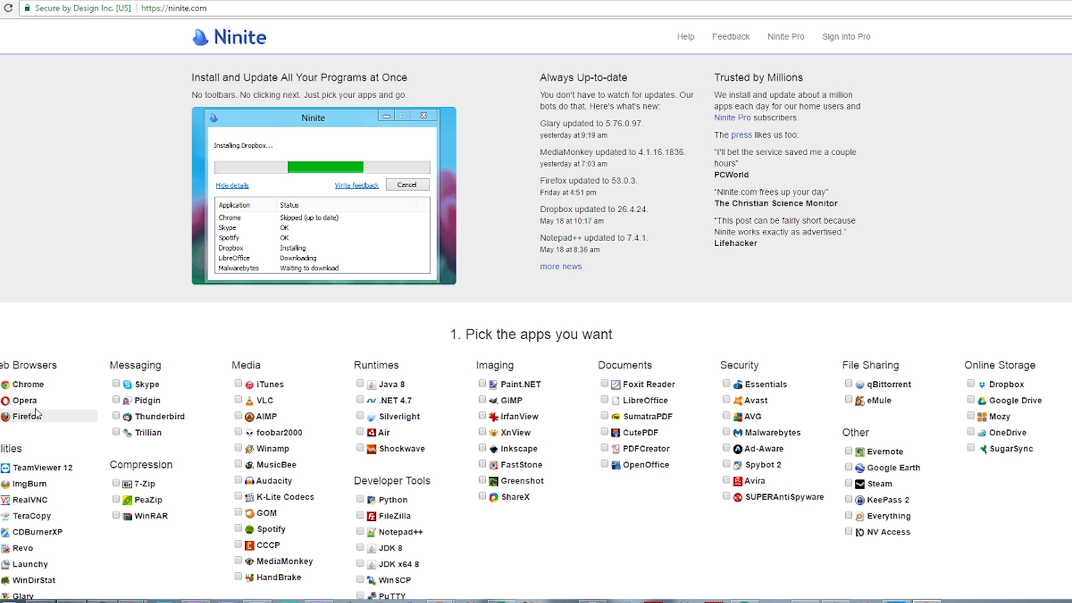
Add WinRAR to Chrome, Firefox and TeamViewer 12, then generate the custom Ninite installer.
scroll(49, 431, "down", 1)
scroll(49, 431, "down", 3)
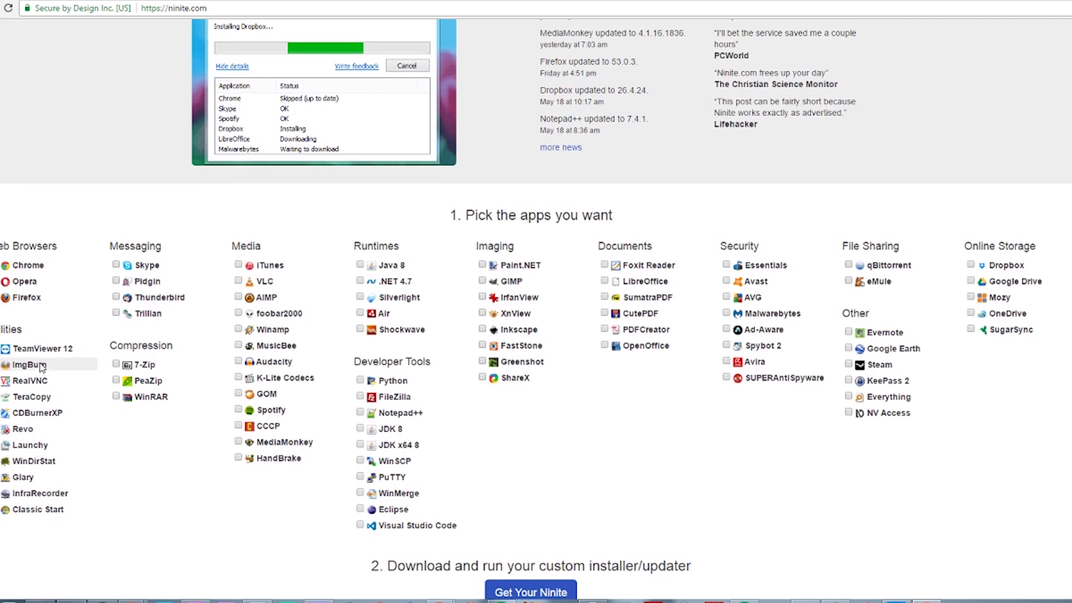
left_click(147, 397)
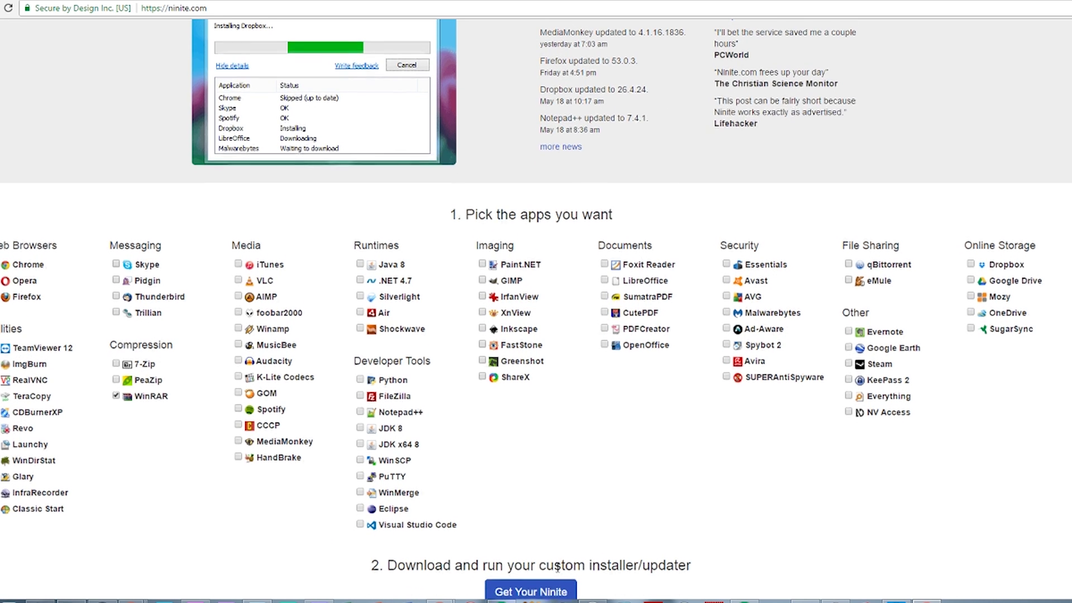
scroll(558, 569, "down", 5)
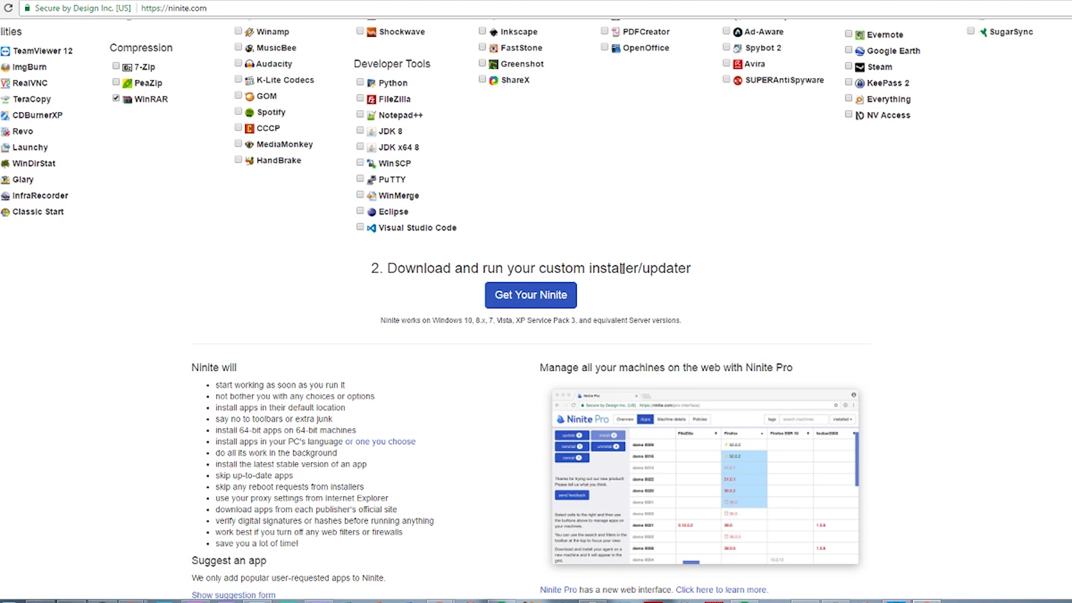
left_click(549, 299)
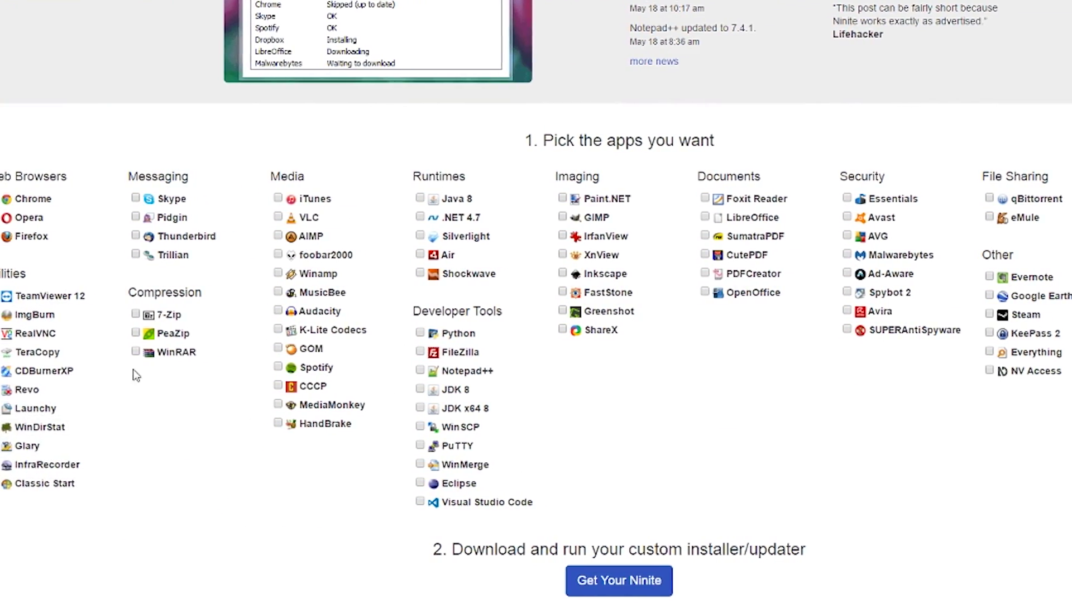
Check WinRAR, 7-Zip and VLC.
left_click(135, 352)
left_click(135, 315)
left_click(277, 217)
Check the developer tools Eclipse, PuTTY, JDK x64 8, JDK 8, Notepad++ and FileZilla.
left_click(430, 483)
left_click(427, 445)
left_click(427, 408)
left_click(426, 390)
left_click(427, 371)
left_click(427, 351)
Check the runtimes Shockwave, Air, Silverlight, .NET 4.7 and Java 8.
left_click(416, 273)
left_click(413, 255)
left_click(413, 237)
left_click(410, 217)
left_click(408, 198)
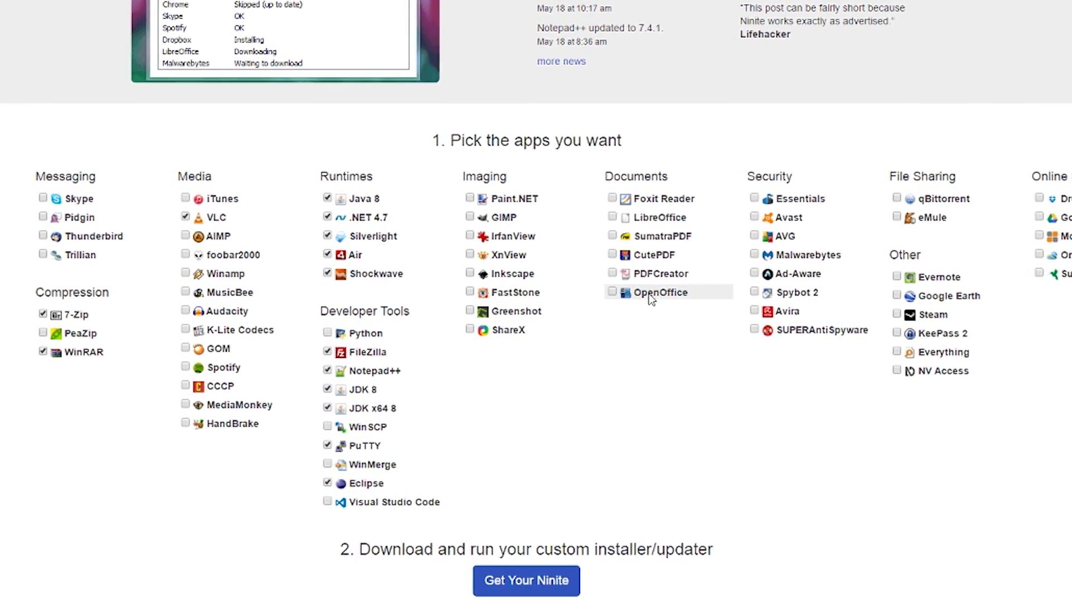
Check Malwarebytes, Steam and Google Drive.
left_click(813, 255)
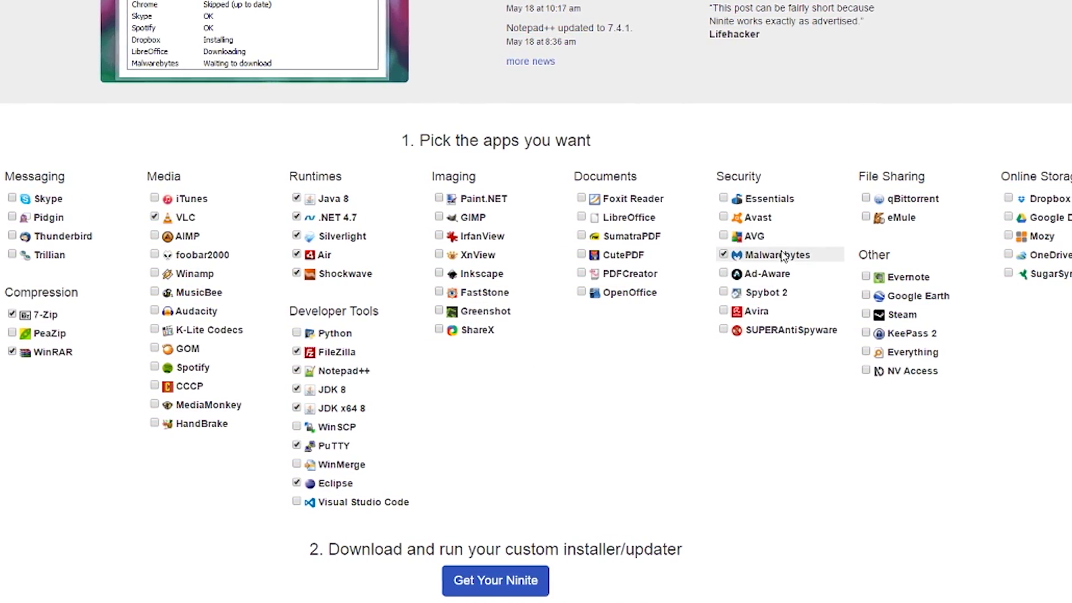
left_click(902, 315)
left_click(1050, 217)
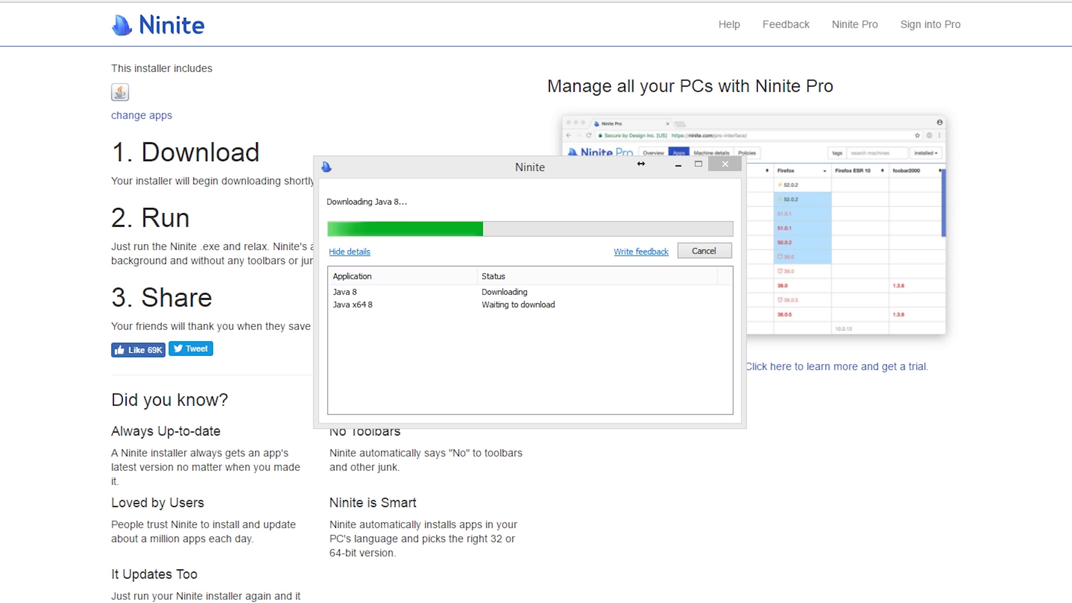
Cancel the Ninite installer's Java downloads and close its window.
left_click(704, 250)
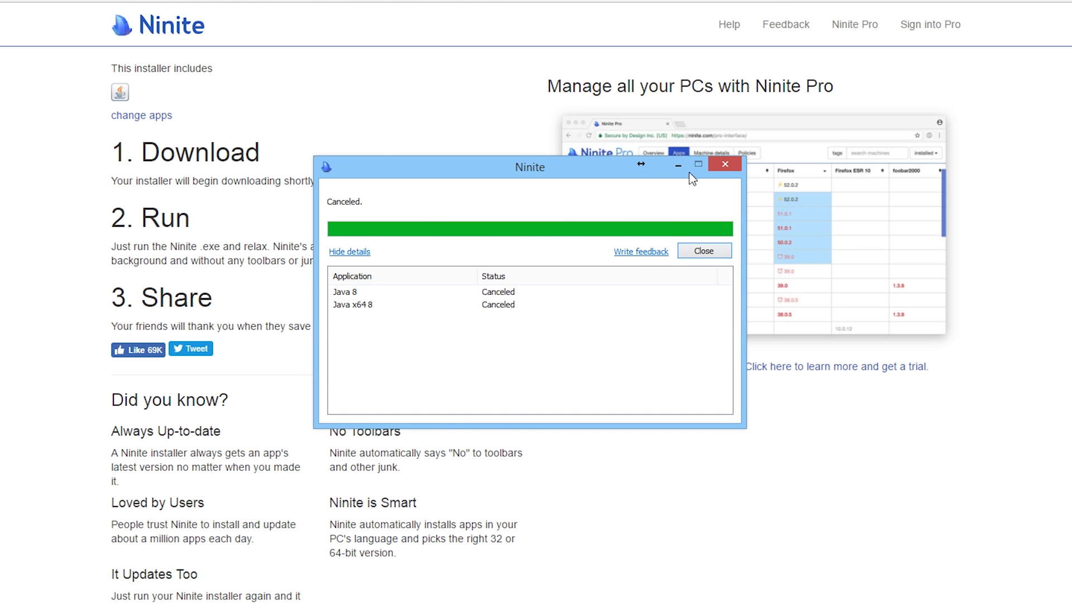
left_click(724, 165)
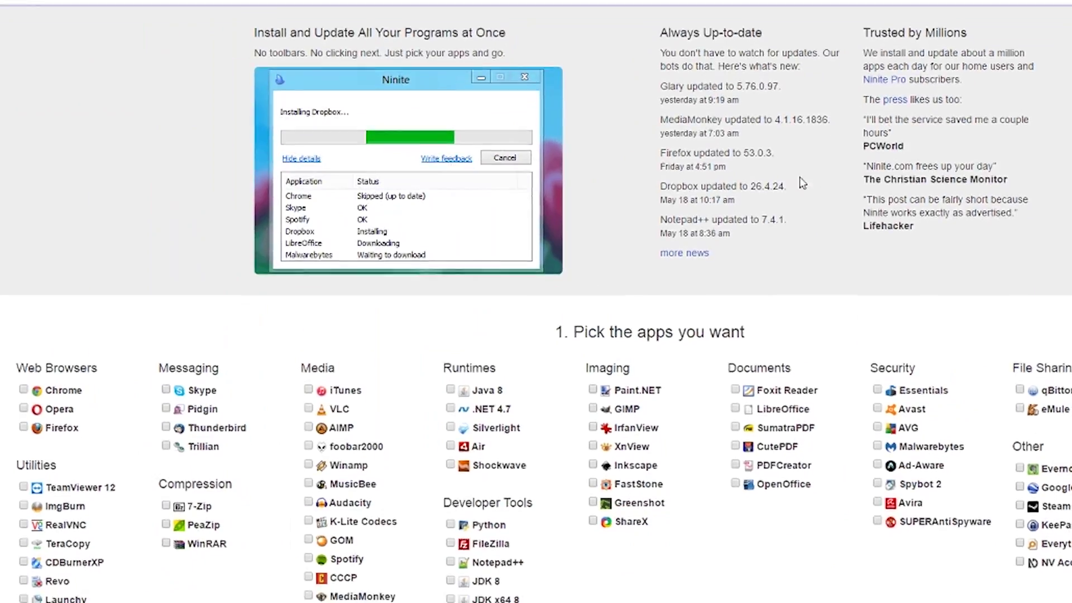
Check Chrome, Firefox and TeamViewer 12.
scroll(799, 176, "down", 3)
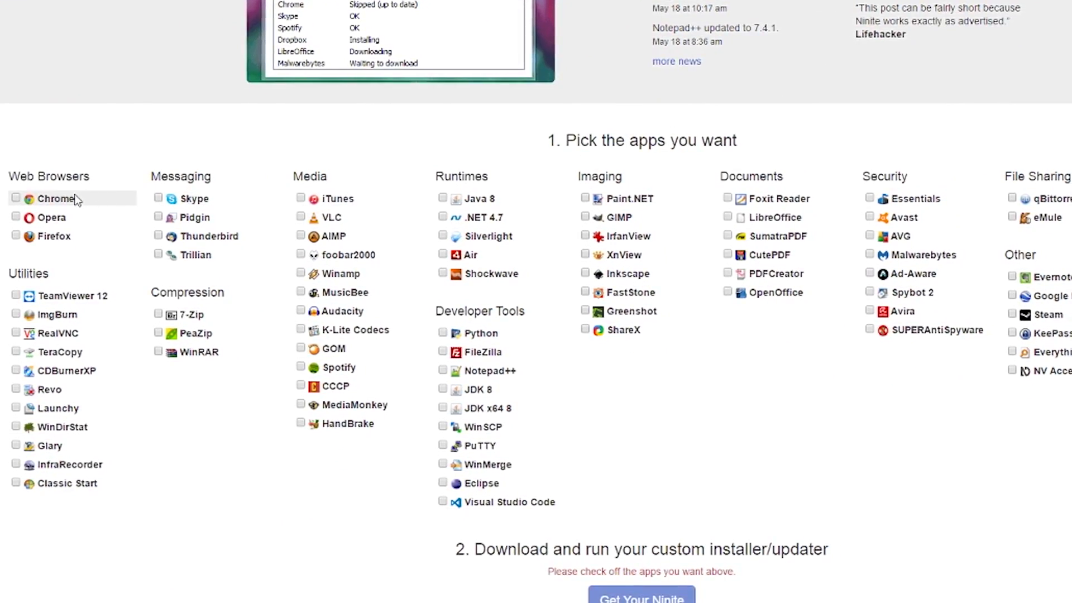
left_click(20, 198)
left_click(73, 235)
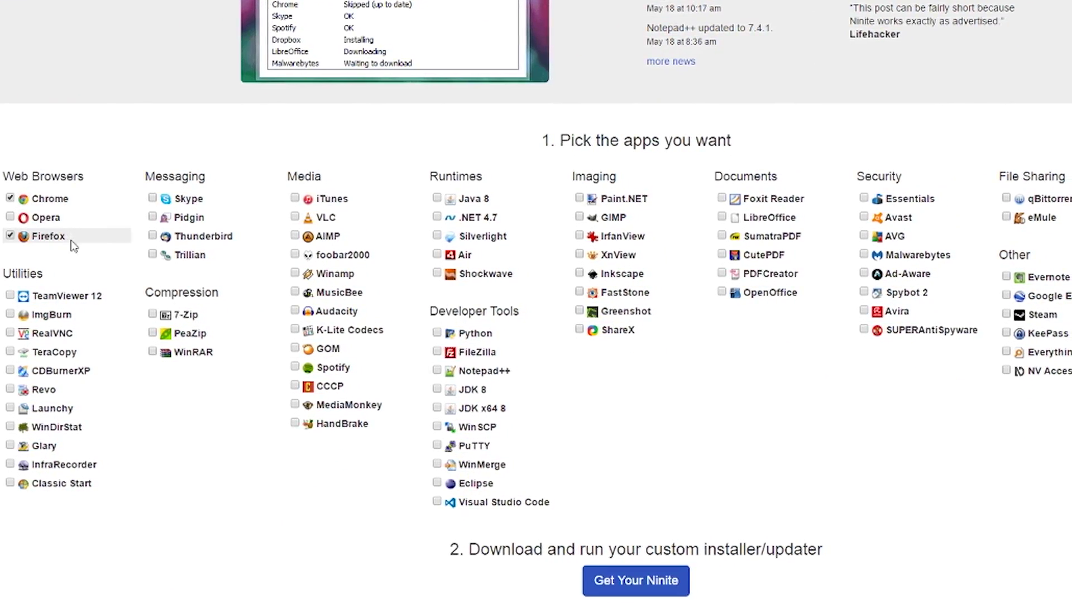
left_click(66, 297)
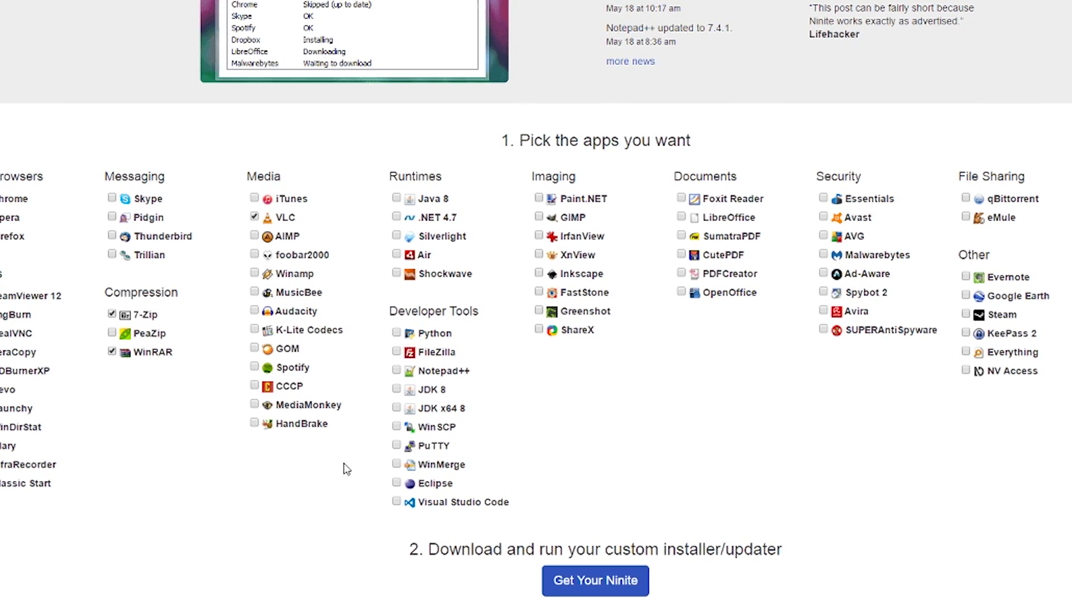
Check the developer tools Eclipse, JDK x64 8, JDK 8, Notepad++ and FileZilla.
left_click(430, 487)
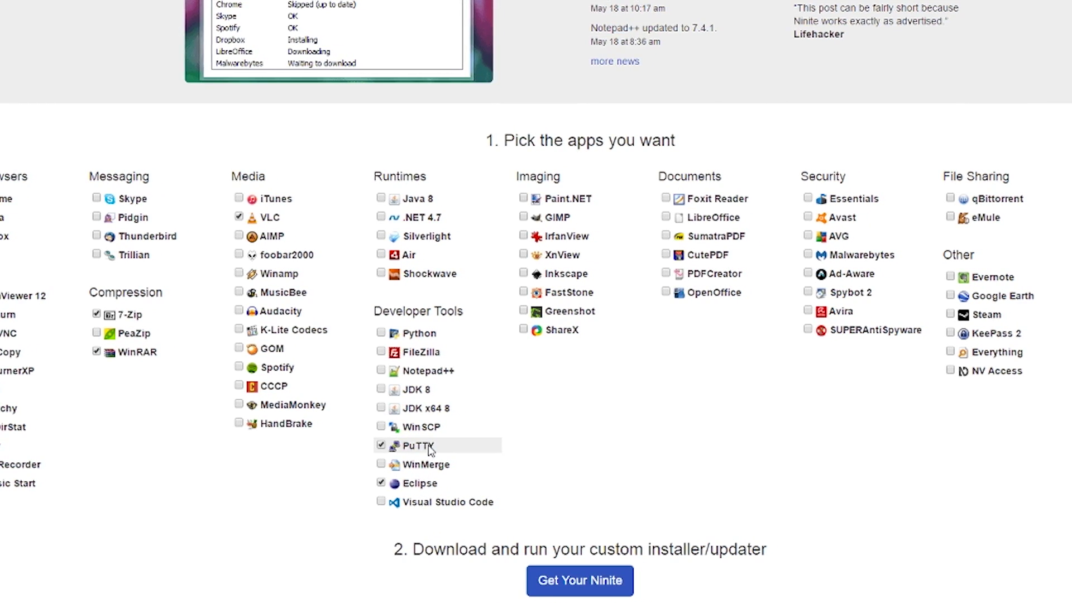
left_click(430, 409)
left_click(431, 390)
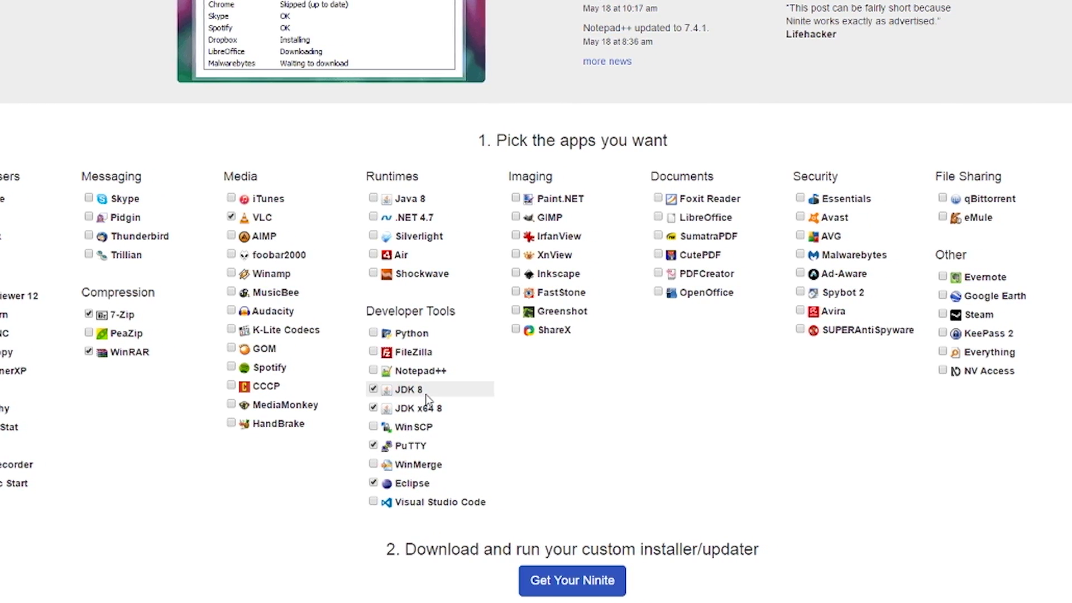
left_click(426, 372)
left_click(428, 352)
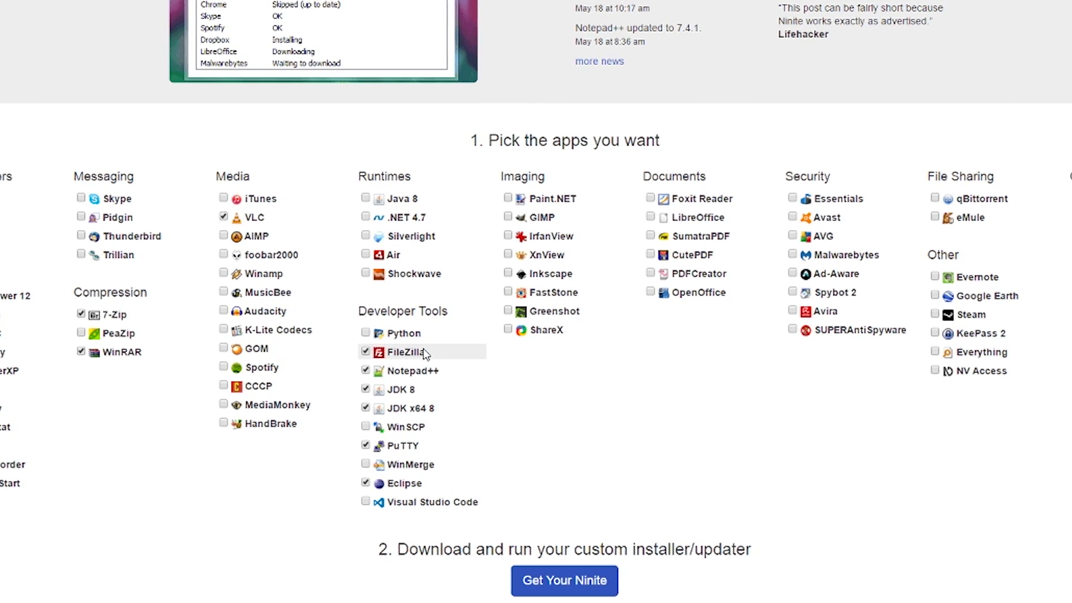
Check the runtimes Shockwave, Air, Silverlight, .NET 4.7 and Java 8.
left_click(425, 274)
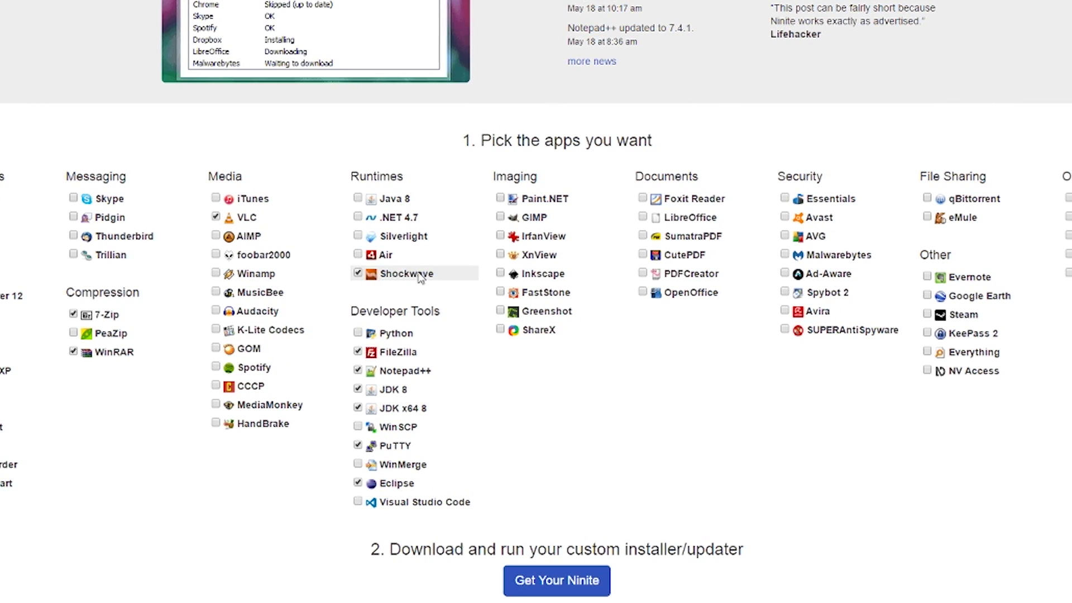
left_click(414, 255)
left_click(414, 237)
left_click(408, 218)
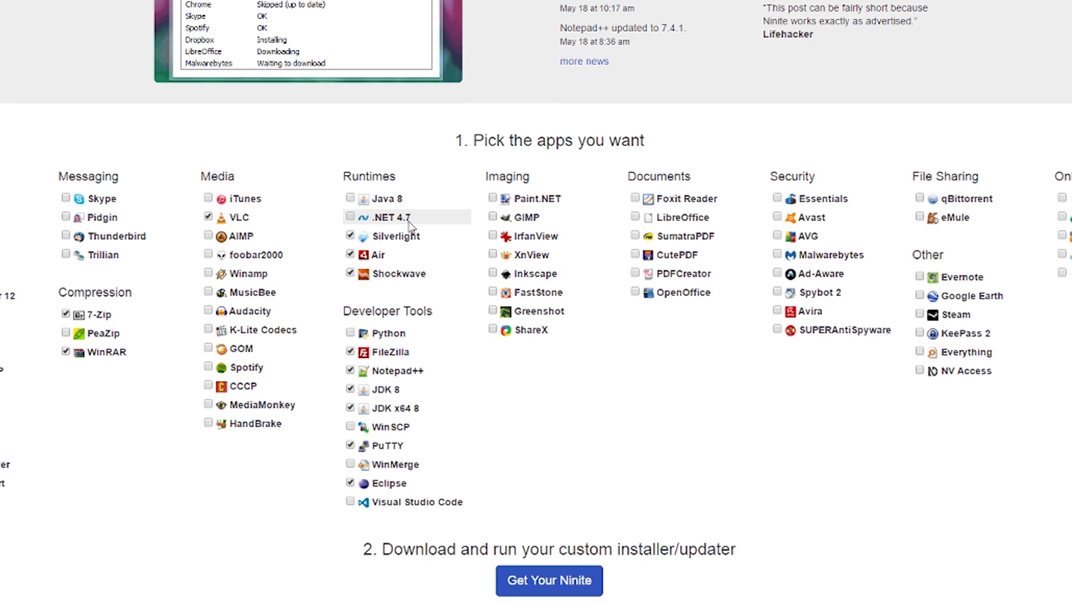
left_click(405, 200)
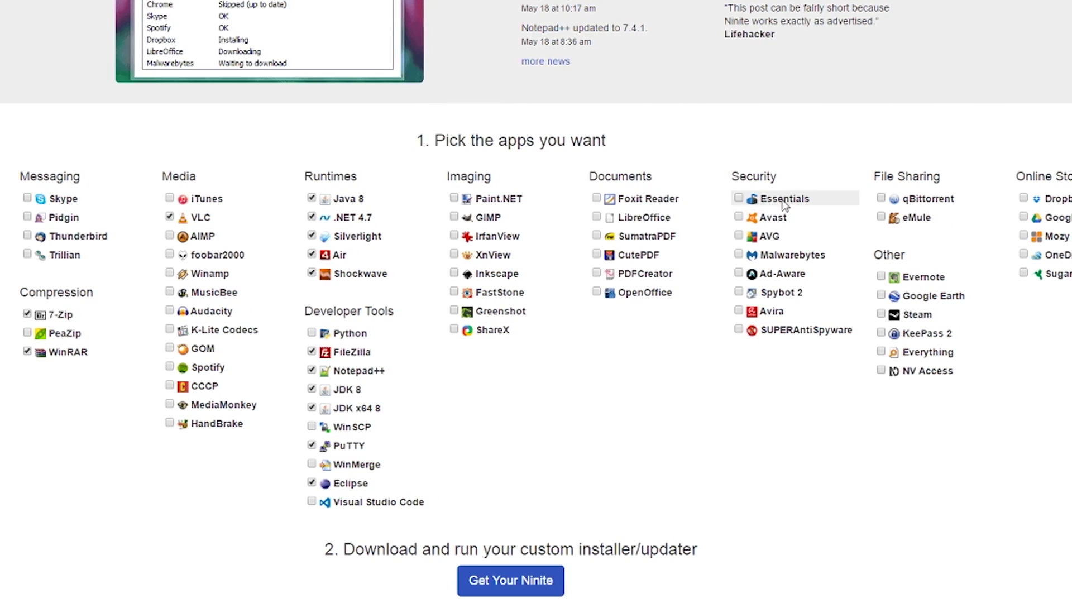
Check Malwarebytes, Steam and Google Drive.
left_click(753, 258)
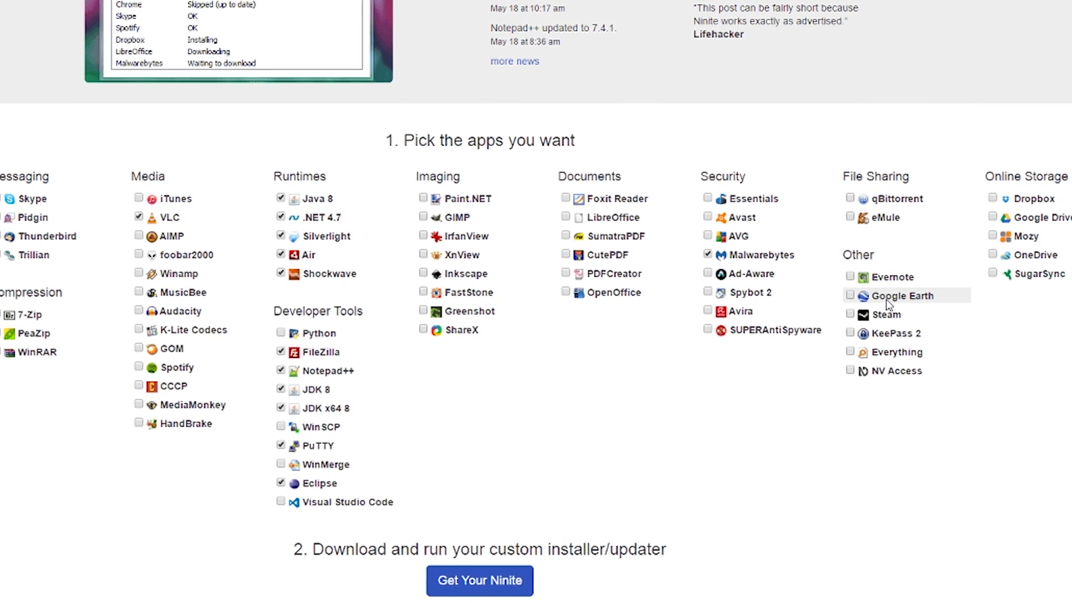
left_click(887, 316)
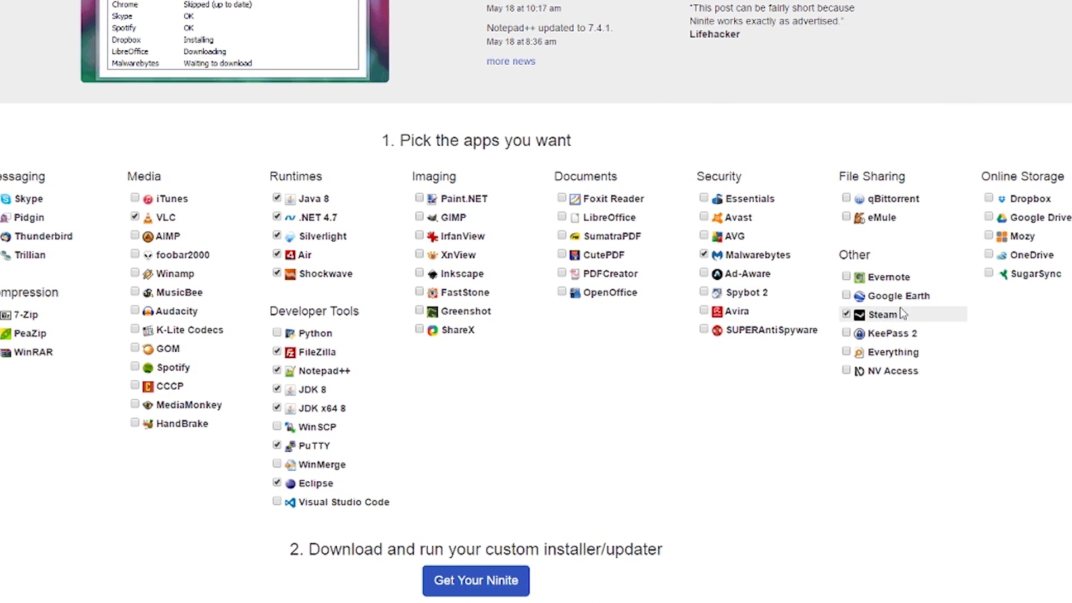
left_click(1038, 219)
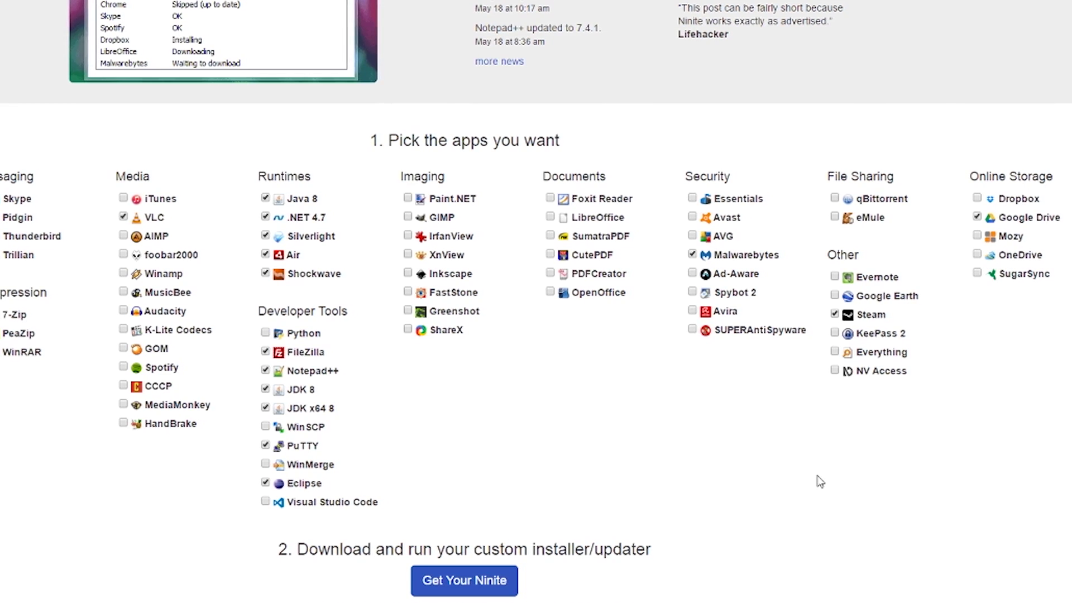